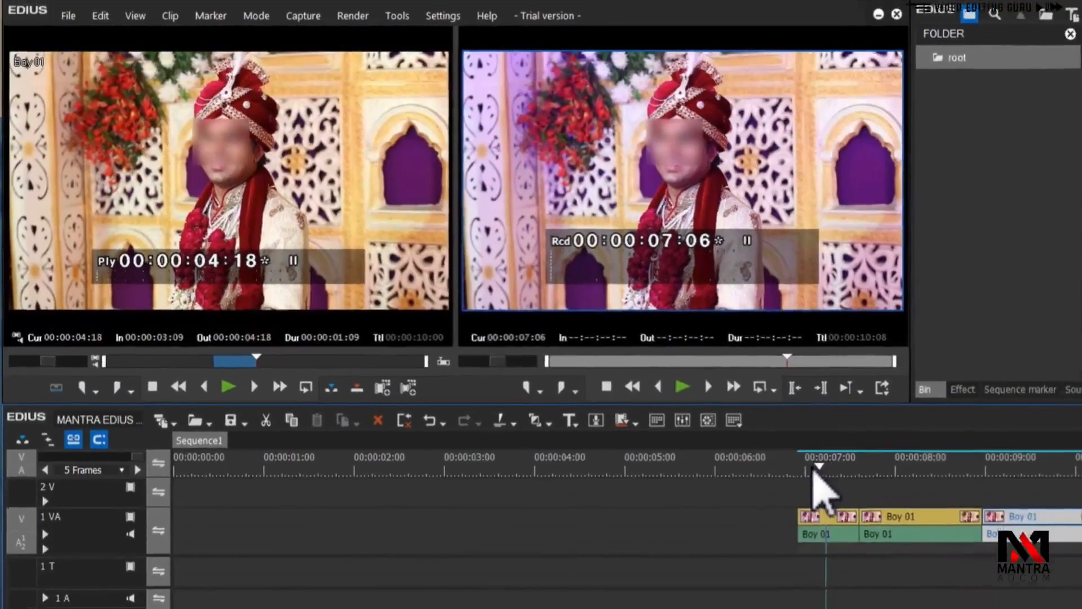
- Set the sequence's In point at 00:00:07:08 and its Out point at 00:00:08:00 on the timeline
{"action": "mouse_move", "coordinate": [814, 466]}
{"action": "left_mouse_down"}
{"action": "mouse_move", "coordinate": [797, 455]}
{"action": "mouse_move", "coordinate": [817, 469]}
{"action": "left_mouse_up"}
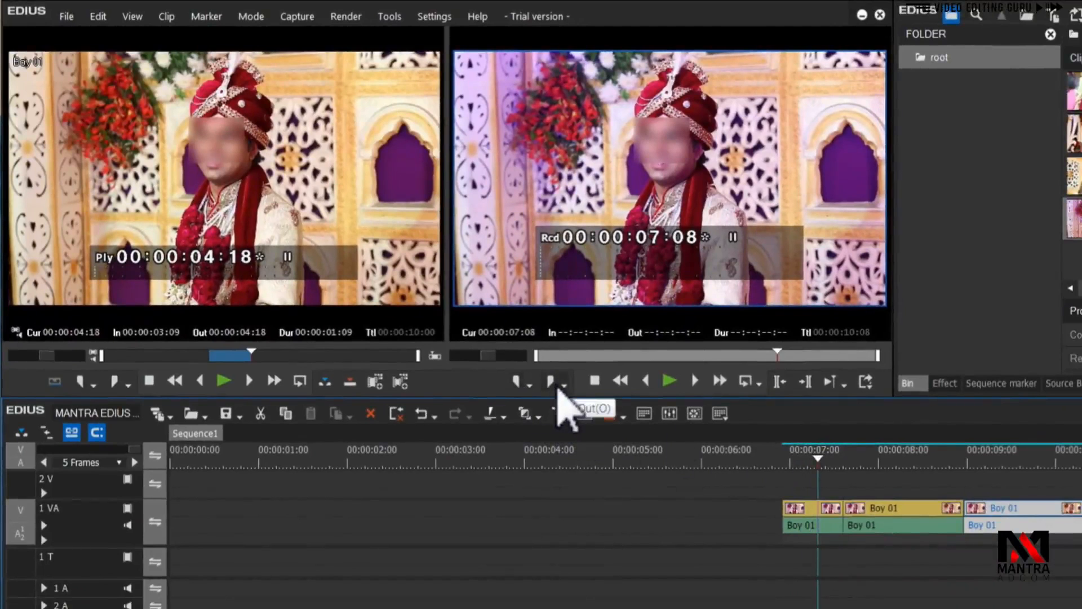
{"action": "key", "text": "i"}
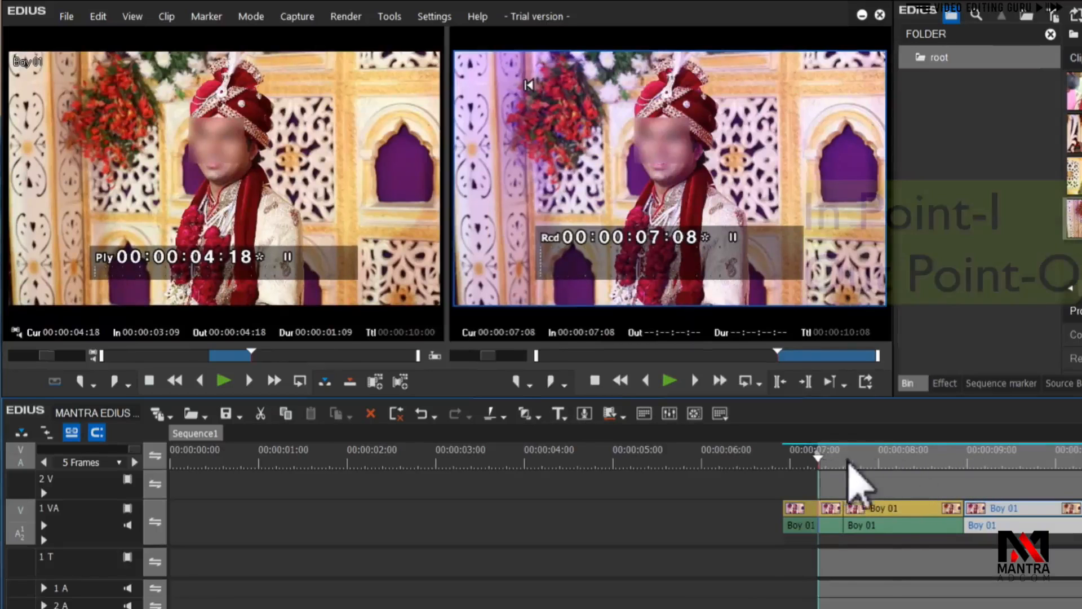
{"action": "left_click", "coordinate": [882, 459]}
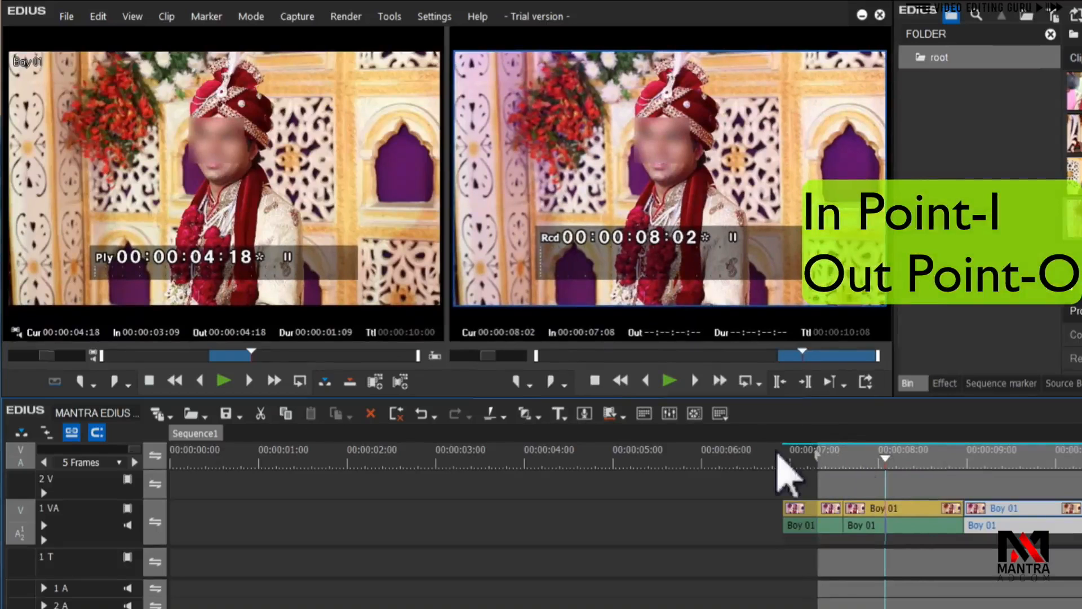
{"action": "left_click", "coordinate": [878, 458]}
{"action": "key", "text": "o"}
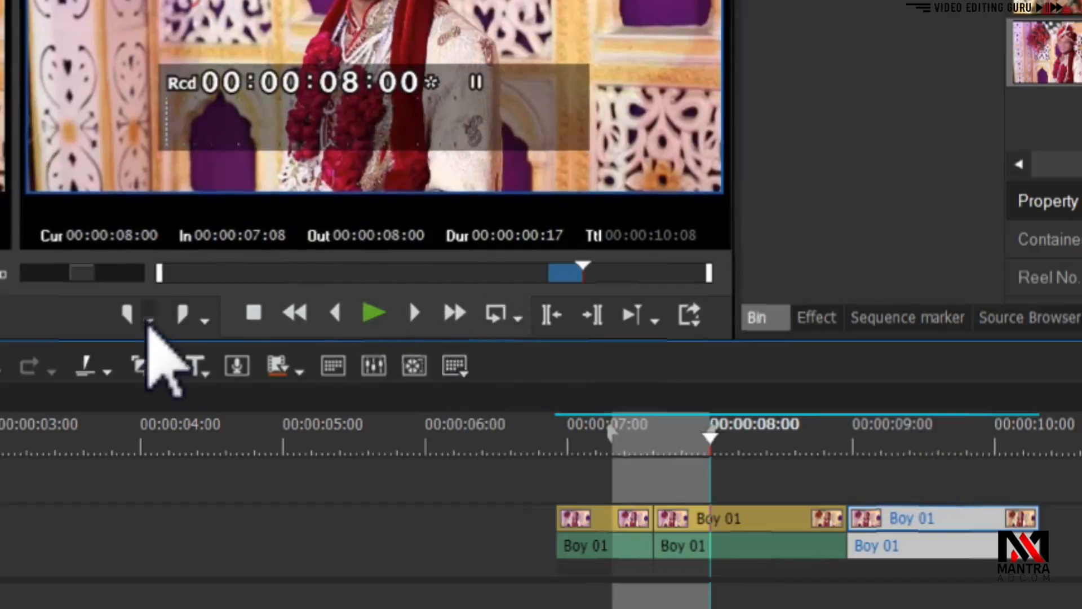
- Jump the timeline playhead to the sequence's In point, and from there to its Out point
{"action": "left_click", "coordinate": [149, 320]}
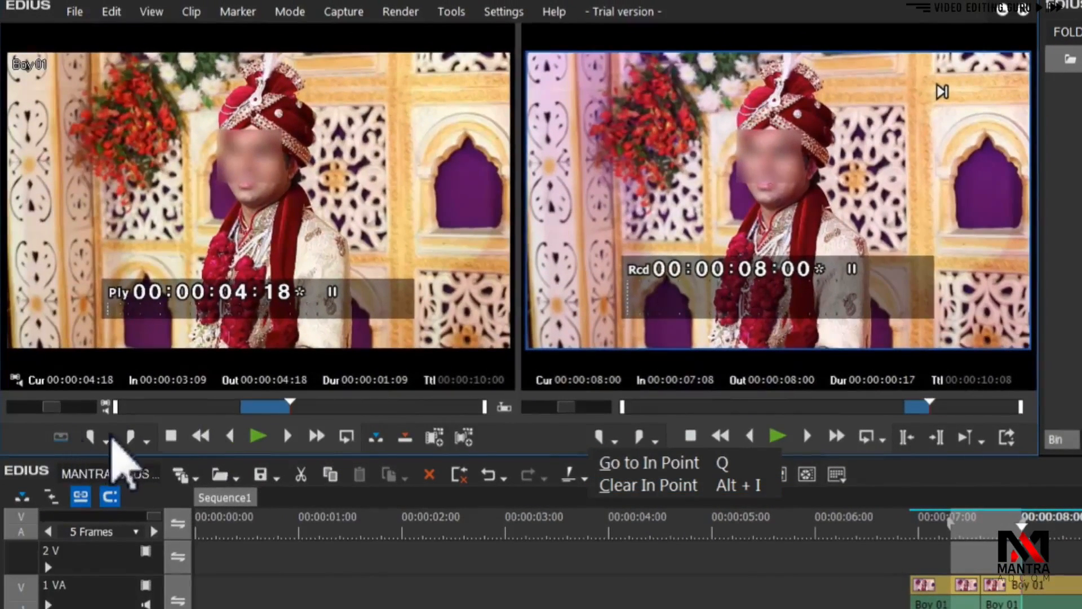
{"action": "left_click", "coordinate": [45, 431]}
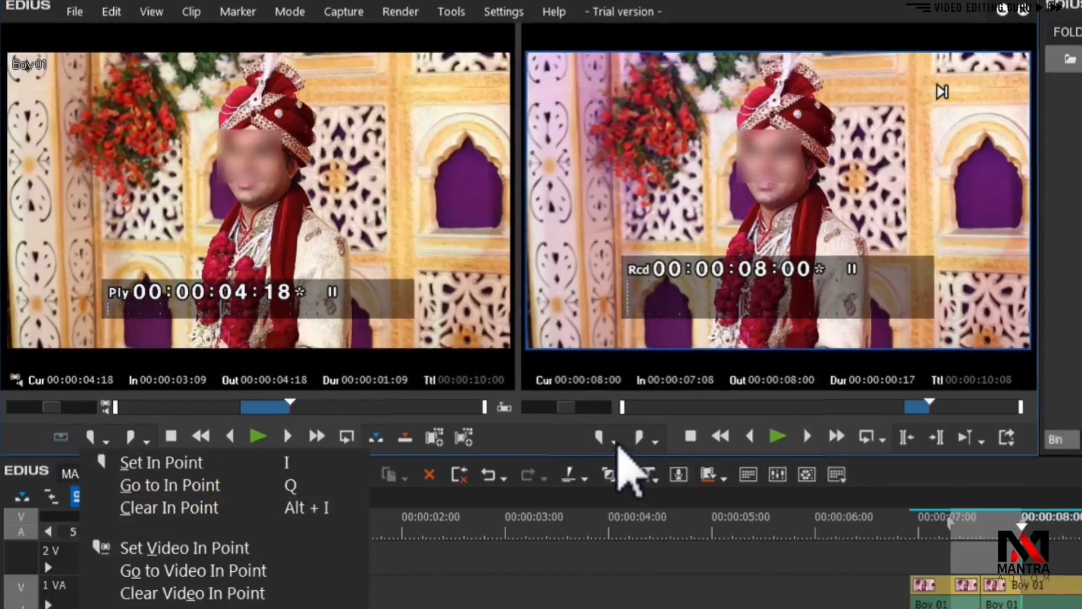
{"action": "left_click", "coordinate": [614, 442]}
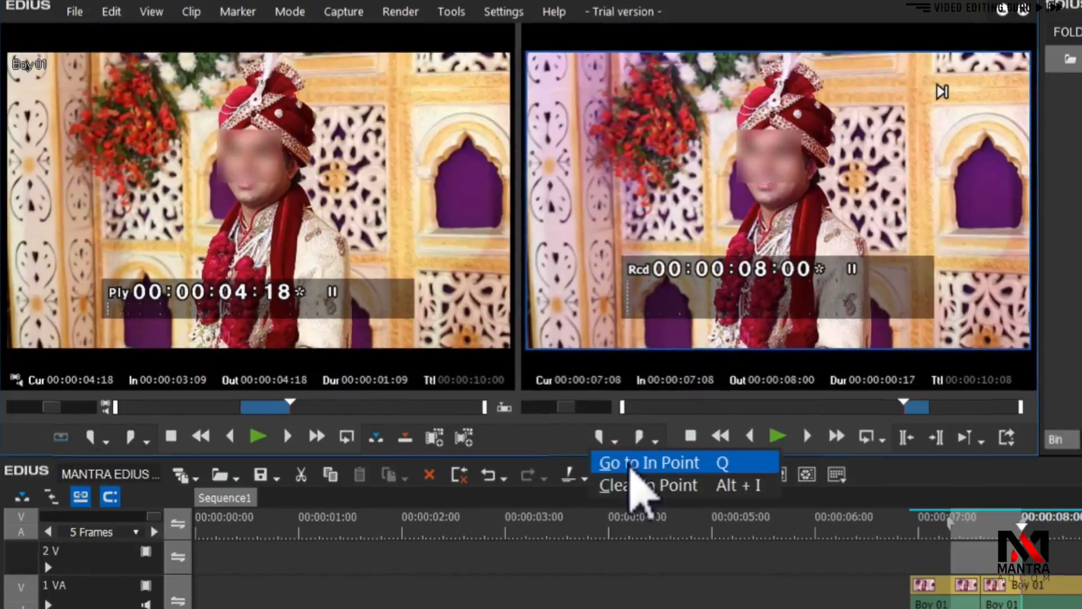
{"action": "left_click", "coordinate": [630, 463]}
{"action": "left_click", "coordinate": [653, 441]}
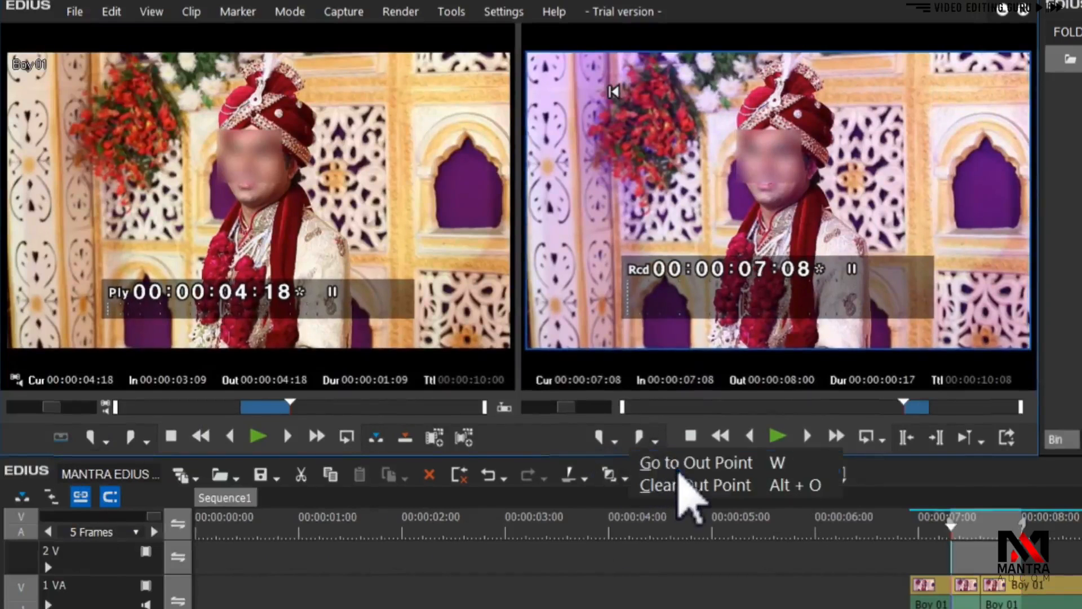
{"action": "left_click", "coordinate": [680, 469]}
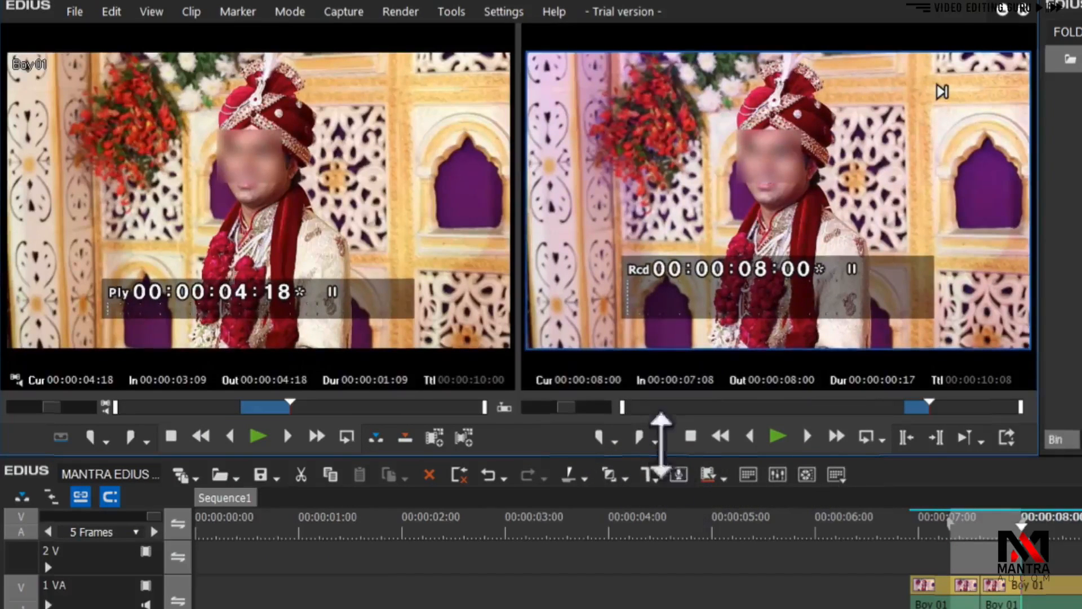
{"action": "left_click", "coordinate": [654, 442]}
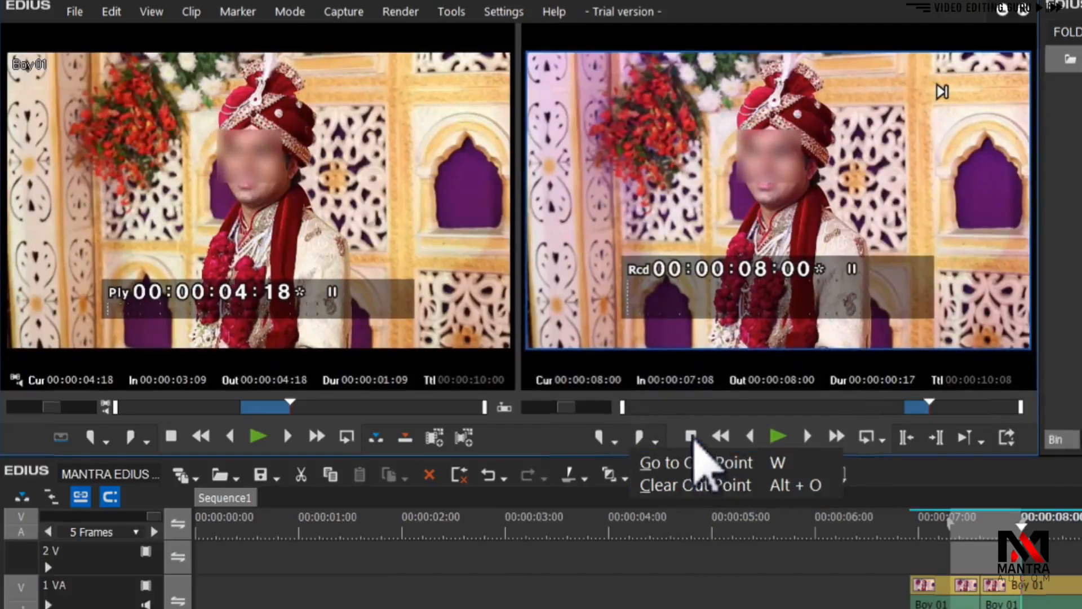
{"action": "left_click", "coordinate": [692, 440]}
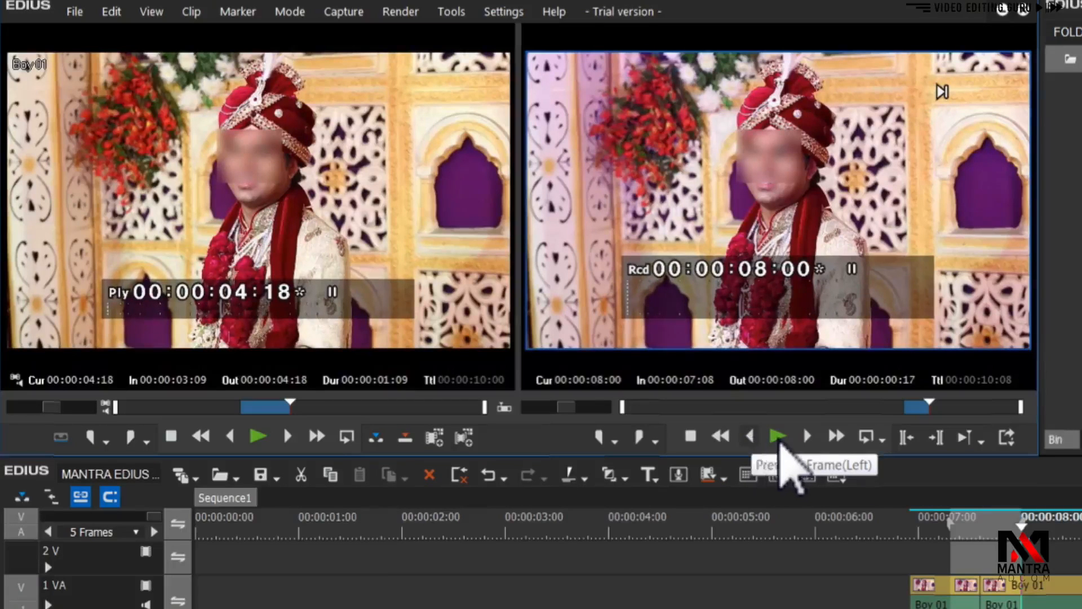
- Play the sequence from the Out point, pause it within the last Boy 01 clip, and advance one frame
{"action": "left_click", "coordinate": [780, 443]}
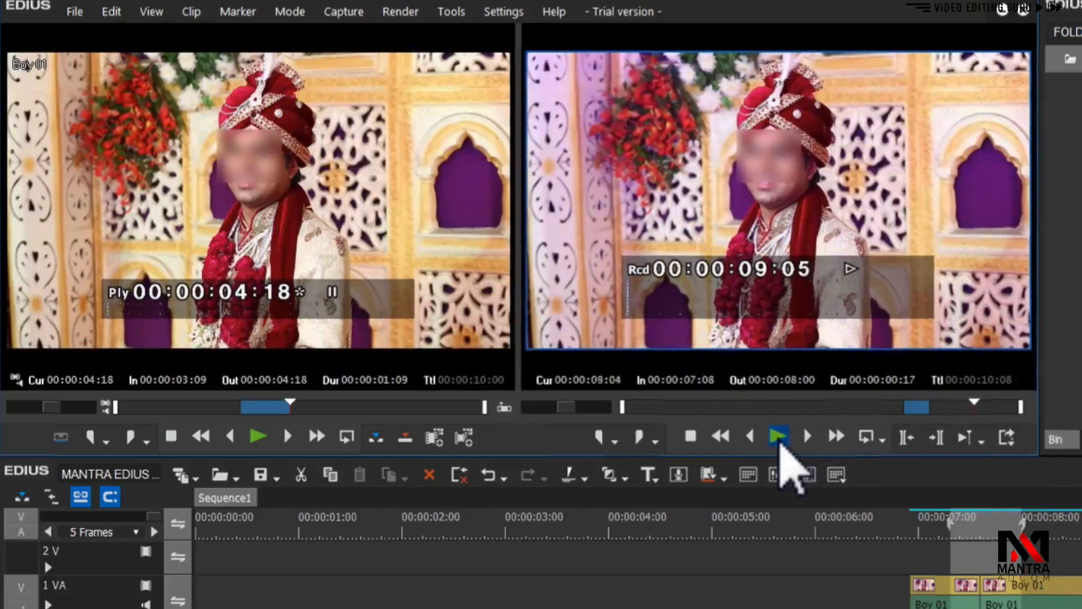
{"action": "left_click", "coordinate": [811, 442]}
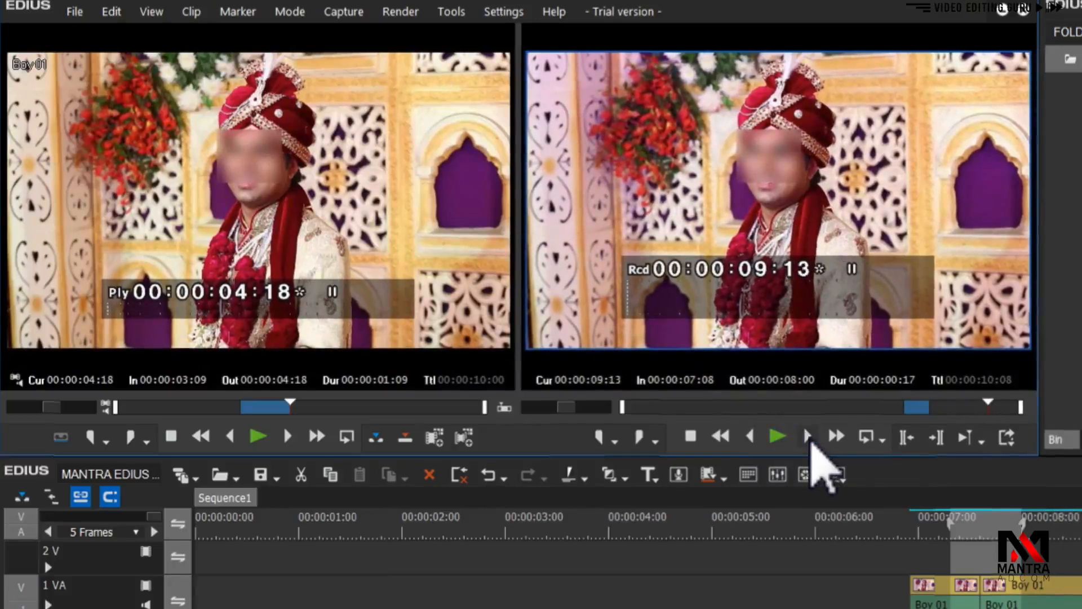
{"action": "left_click", "coordinate": [812, 443]}
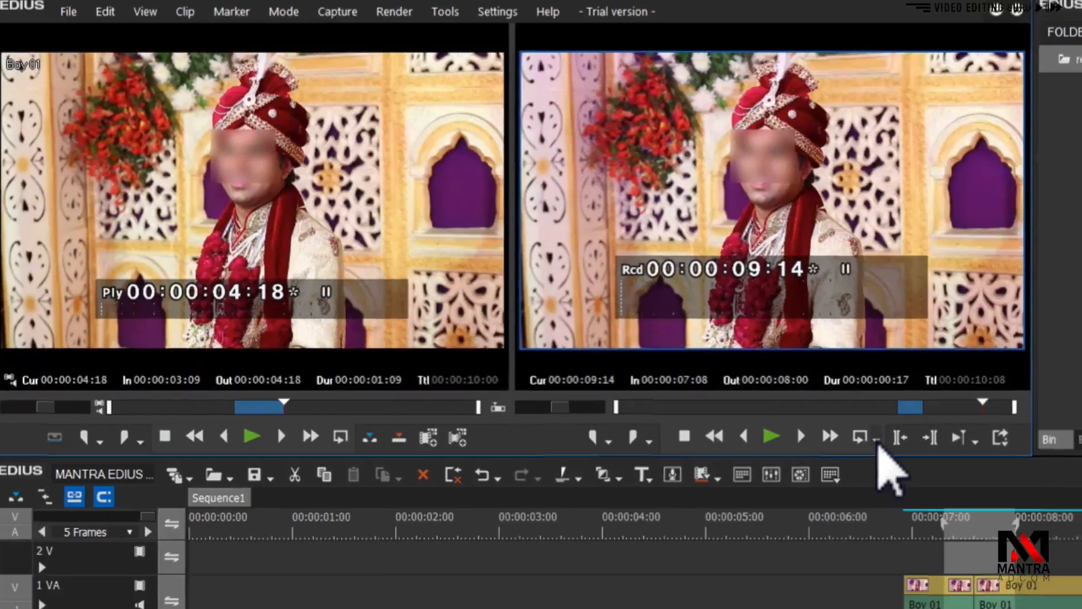
- Loop playback of the sequence between its In and Out points, and stop the playback
{"action": "left_click", "coordinate": [882, 441]}
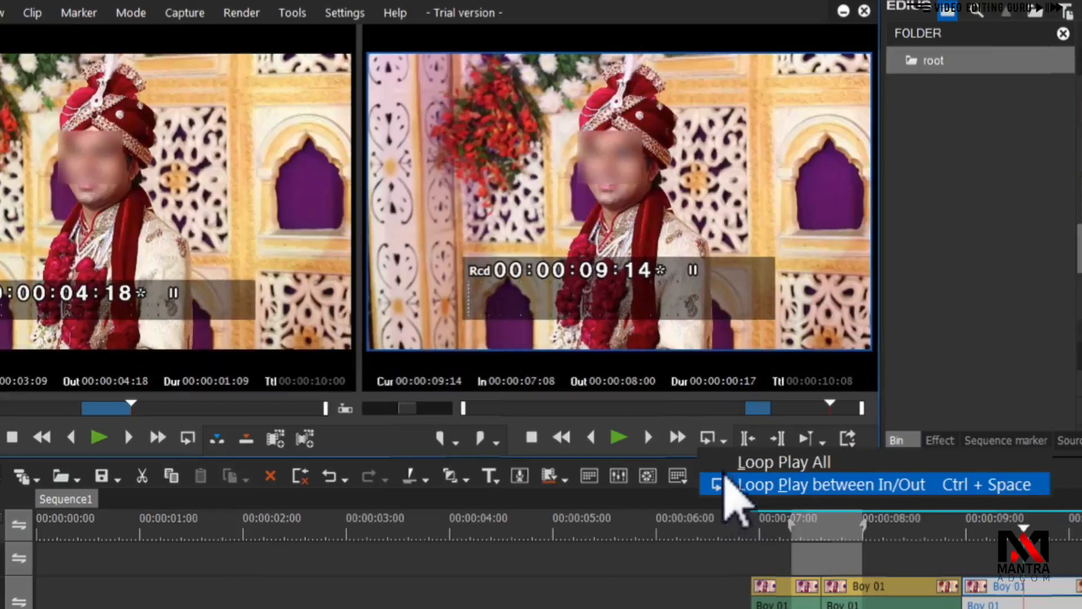
{"action": "key", "text": "Up"}
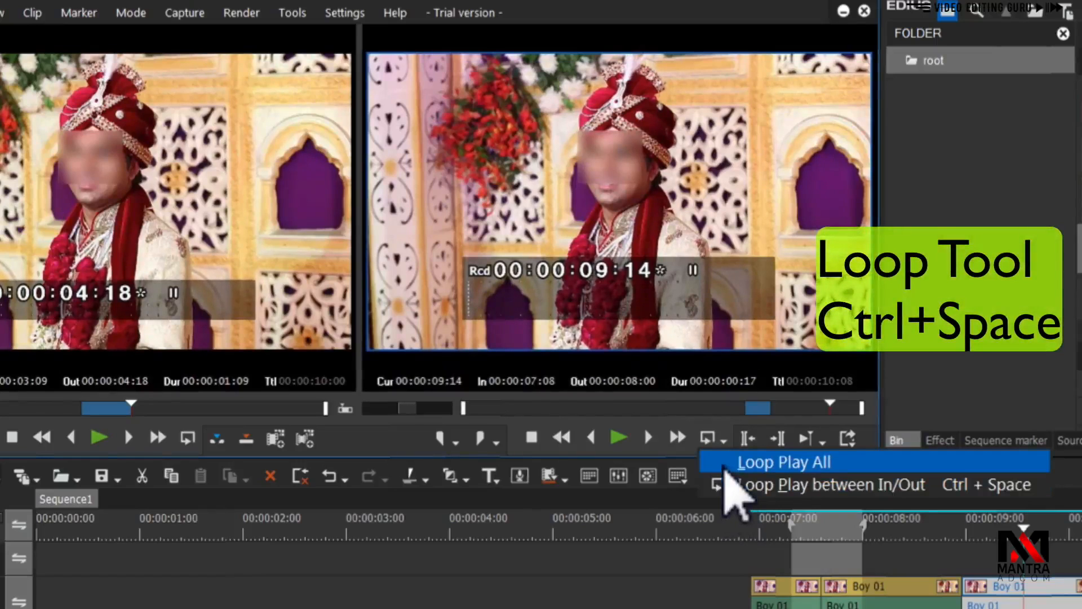
{"action": "key", "text": "Down"}
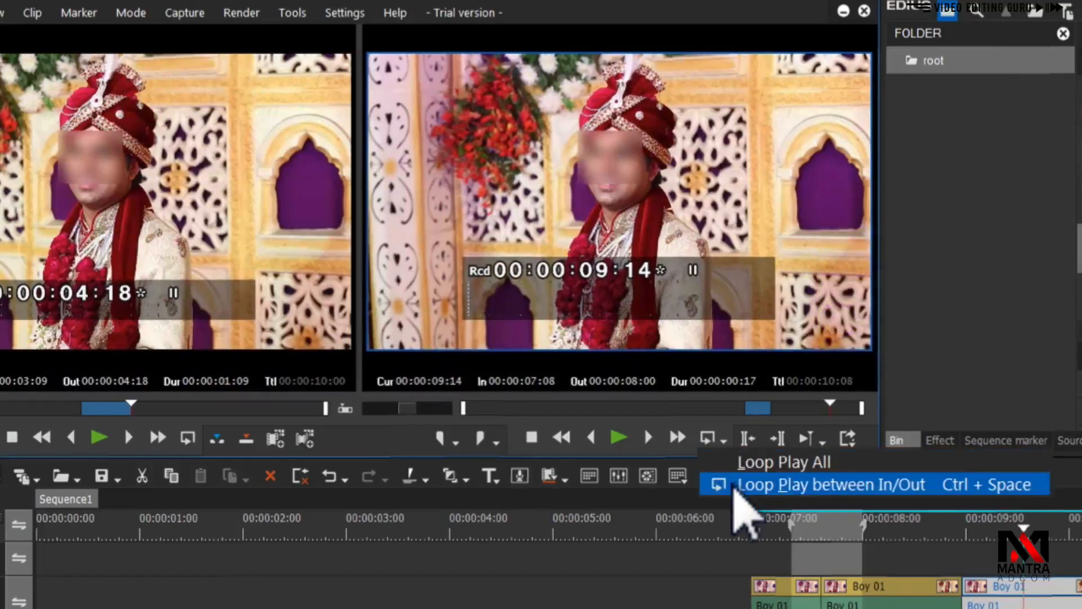
{"action": "left_click", "coordinate": [734, 486]}
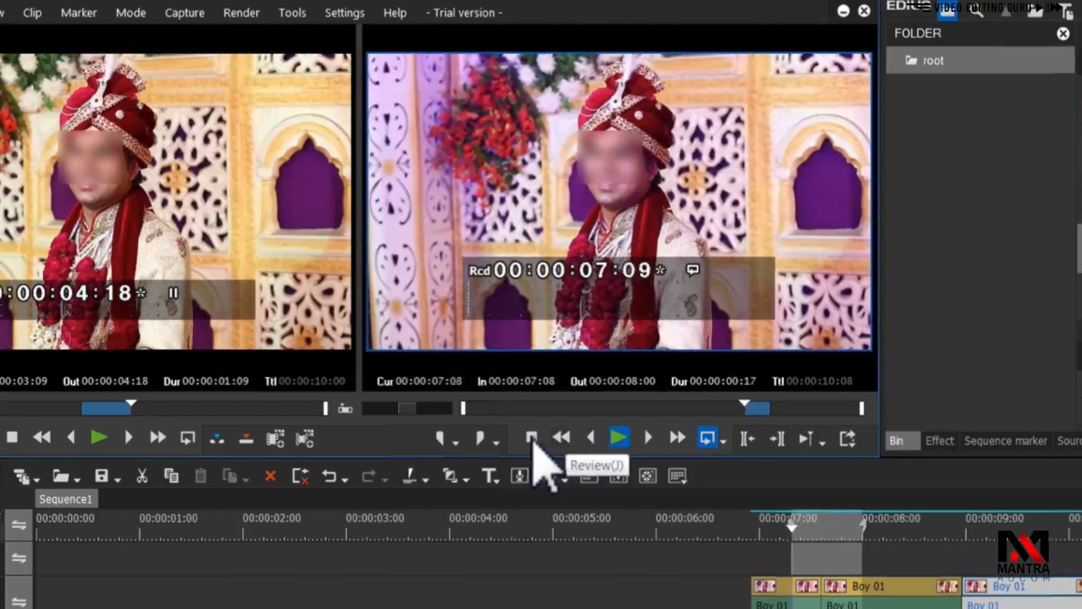
{"action": "left_click", "coordinate": [532, 438]}
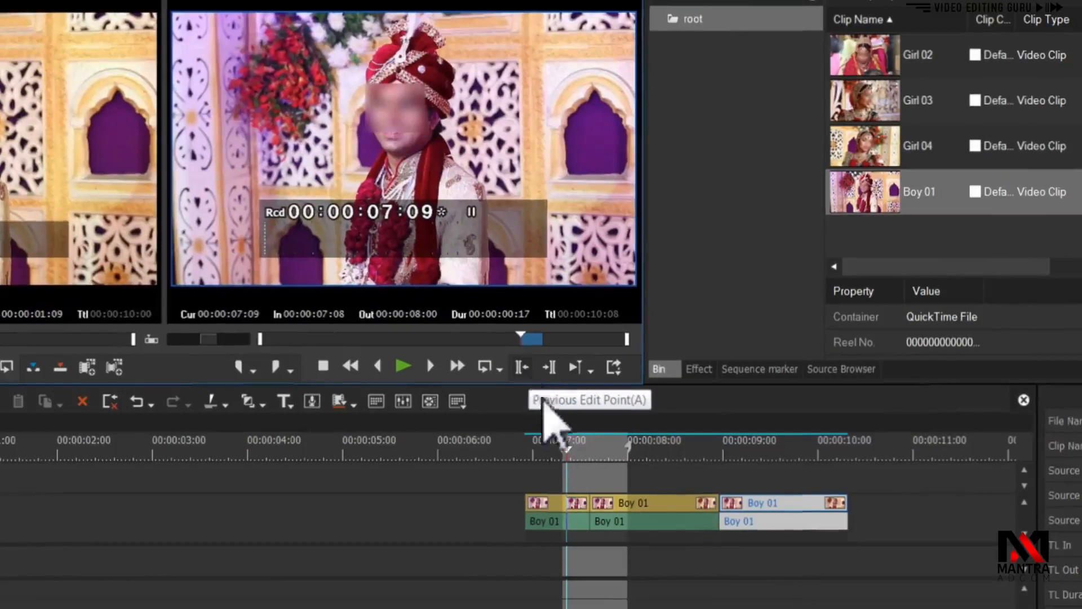
- Place the playhead at 00:00:09:12 over the last Boy 01 clip and jump back through edit points to the Out point
{"action": "left_click", "coordinate": [668, 455]}
{"action": "left_click_drag", "start_coordinate": [687, 450], "coordinate": [711, 456]}
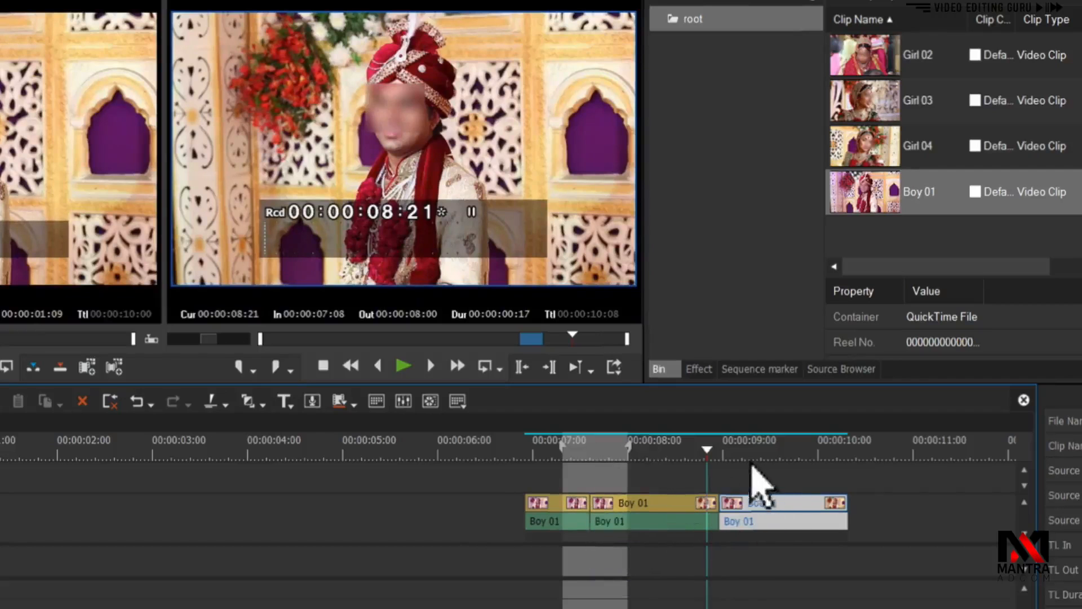
{"action": "left_click", "coordinate": [767, 455]}
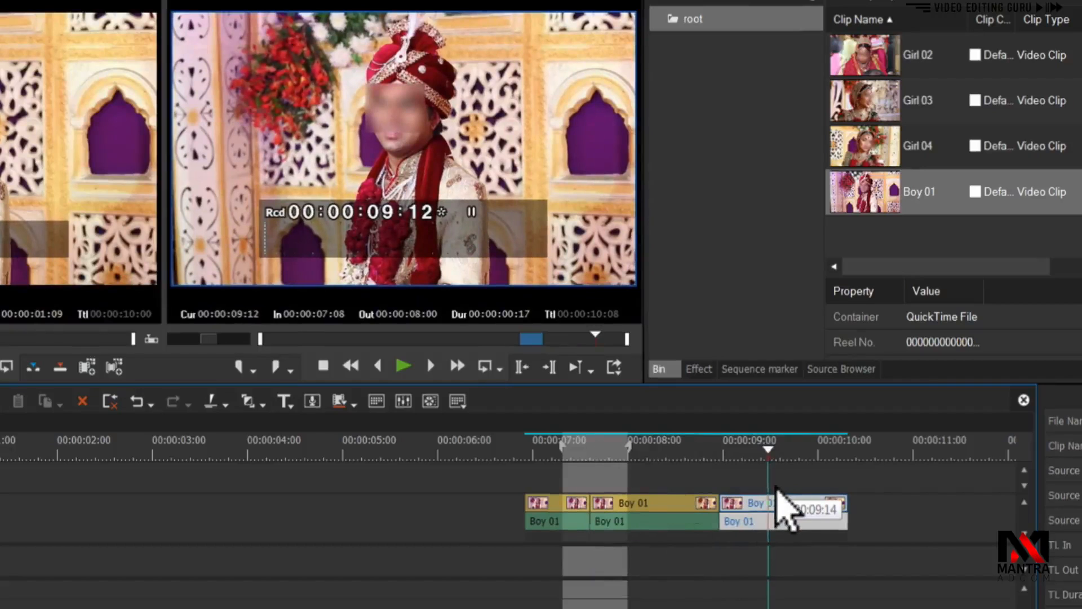
{"action": "left_click", "coordinate": [523, 369]}
{"action": "left_click", "coordinate": [523, 369]}
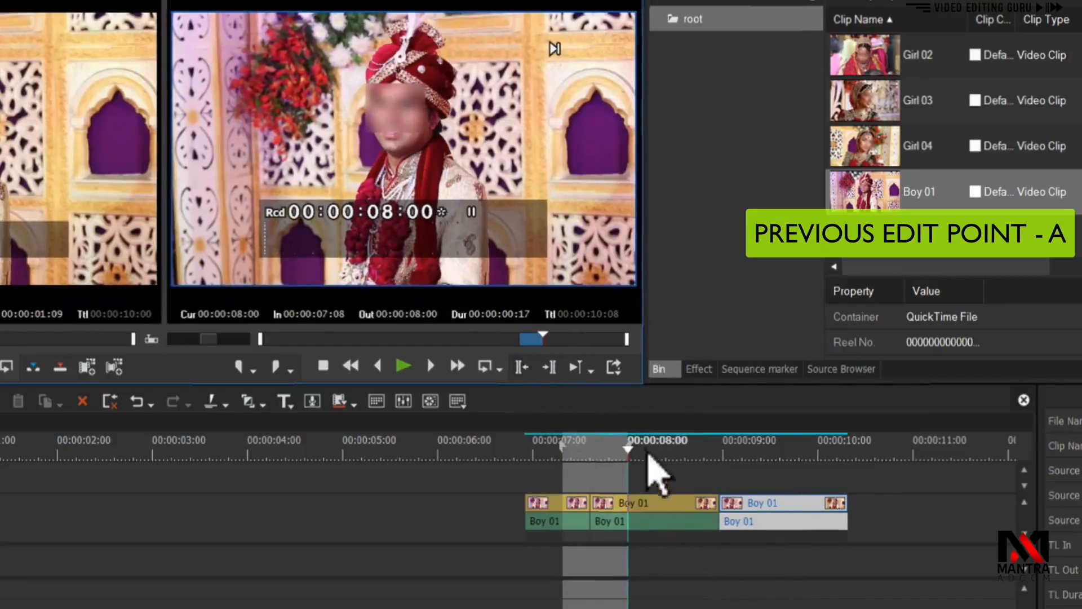
- From 00:00:08:08, move back through the previous edit points to the In point, and forward through the next ones to the Out point
{"action": "left_click_drag", "start_coordinate": [630, 451], "coordinate": [657, 453]}
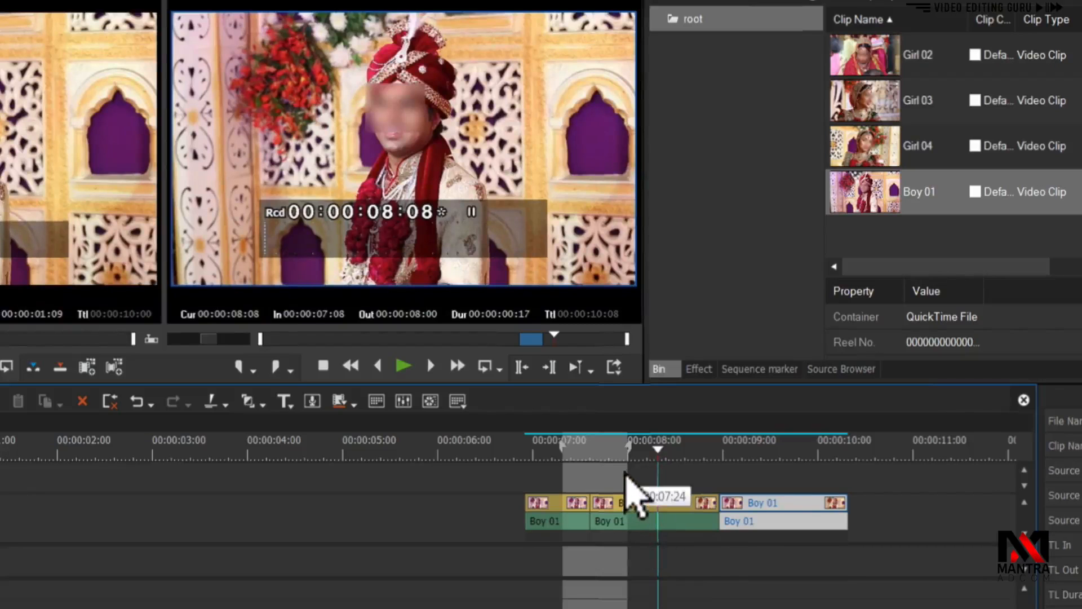
{"action": "left_click", "coordinate": [522, 368]}
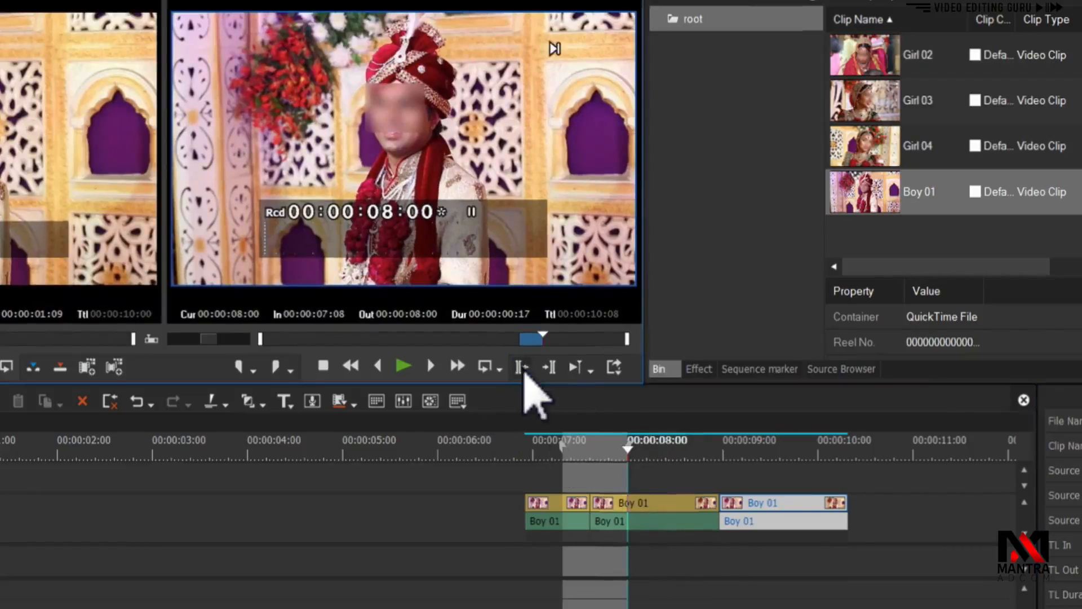
{"action": "left_click", "coordinate": [523, 367]}
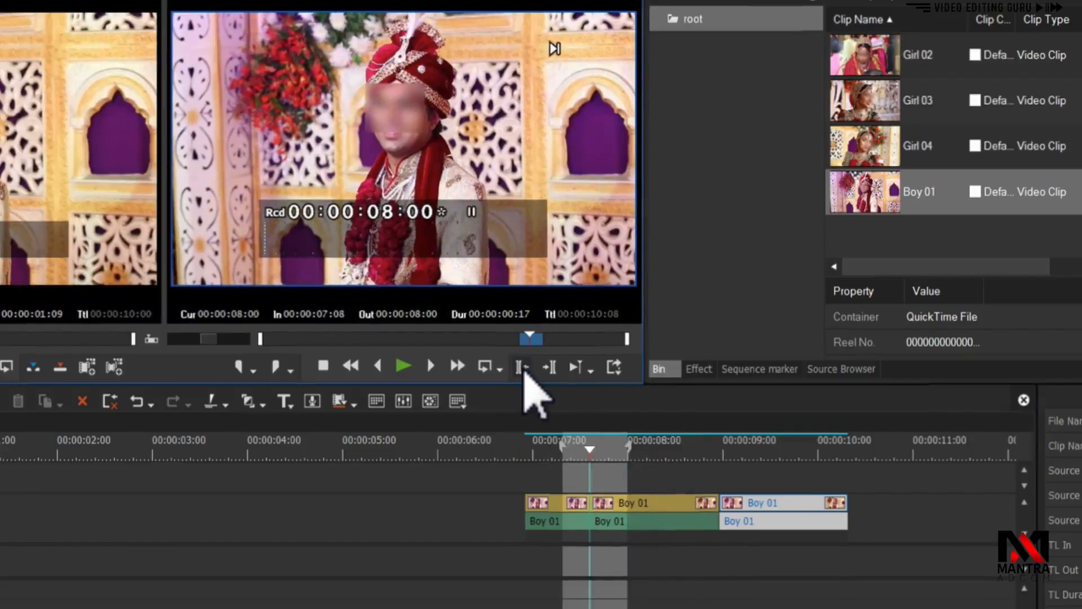
{"action": "left_click", "coordinate": [522, 368]}
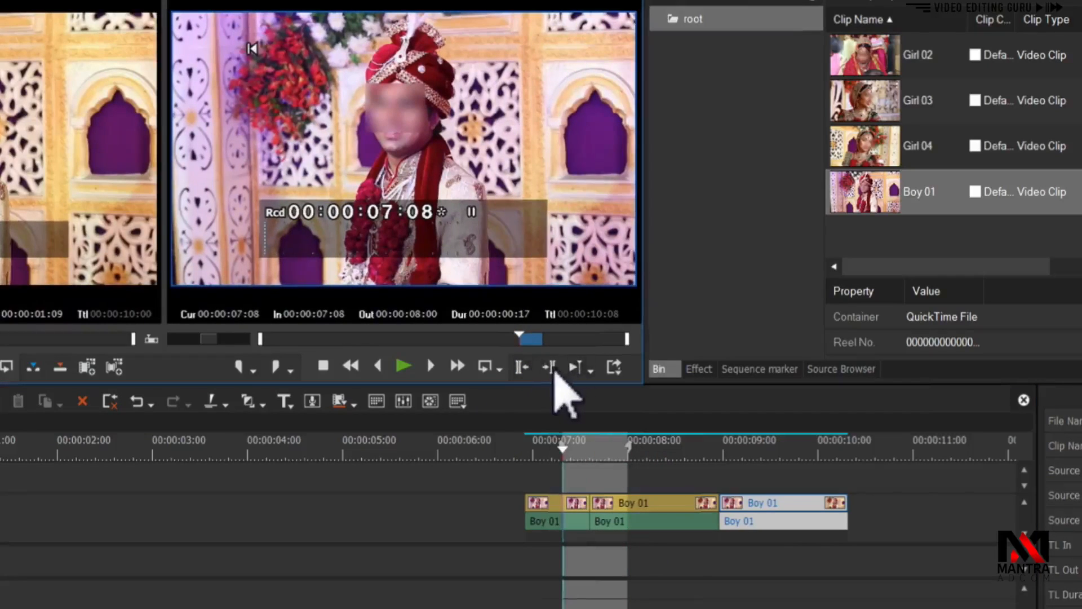
{"action": "left_click", "coordinate": [550, 367]}
{"action": "left_click", "coordinate": [550, 367]}
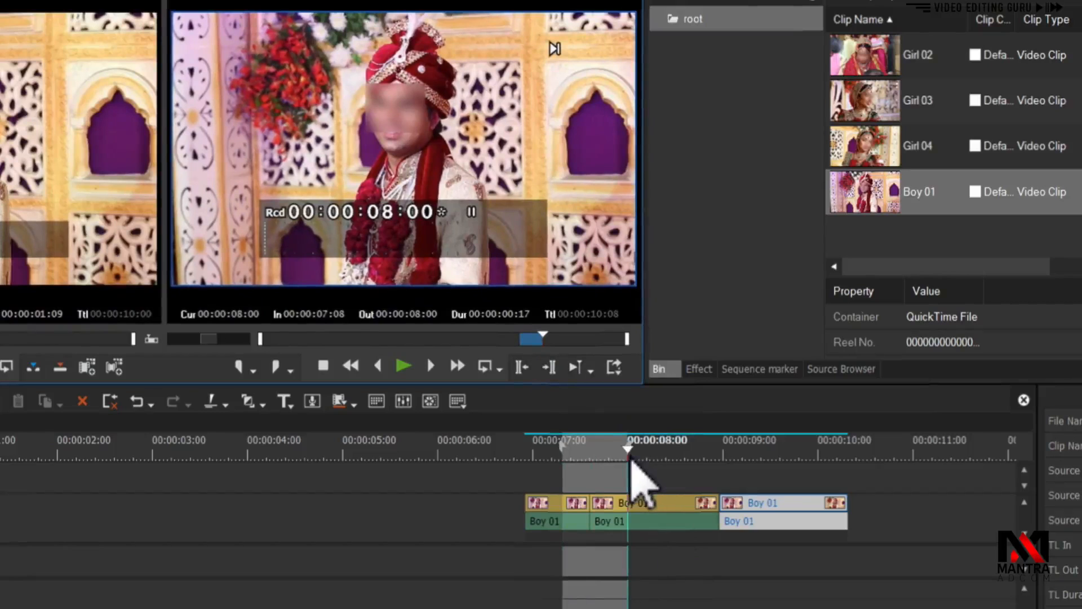
- Preview the sequence around the cut point with the 1 Sec option
{"action": "left_click", "coordinate": [591, 371]}
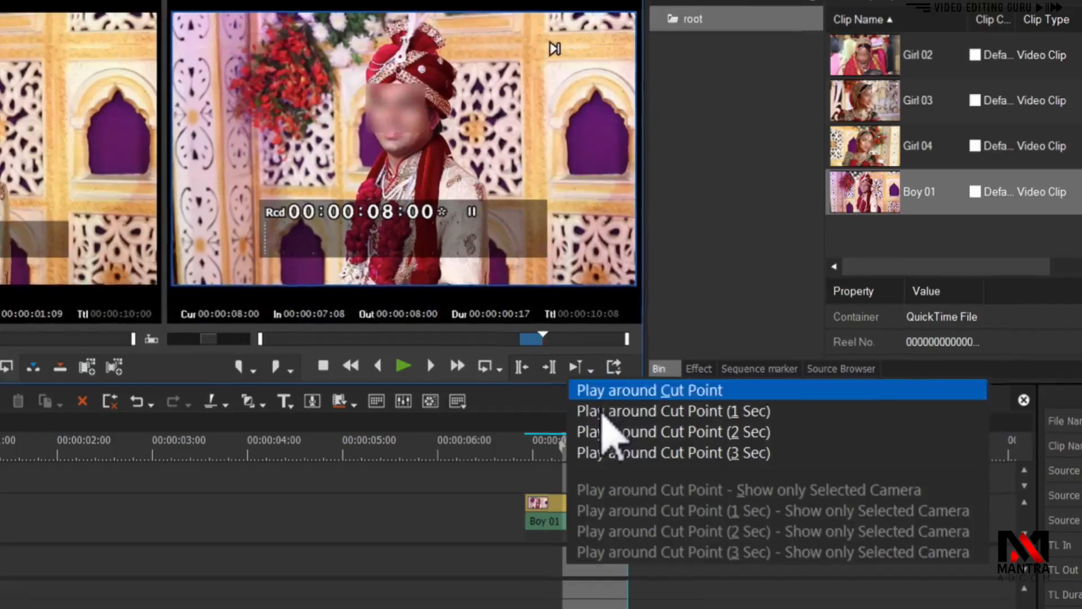
{"action": "left_click", "coordinate": [634, 411]}
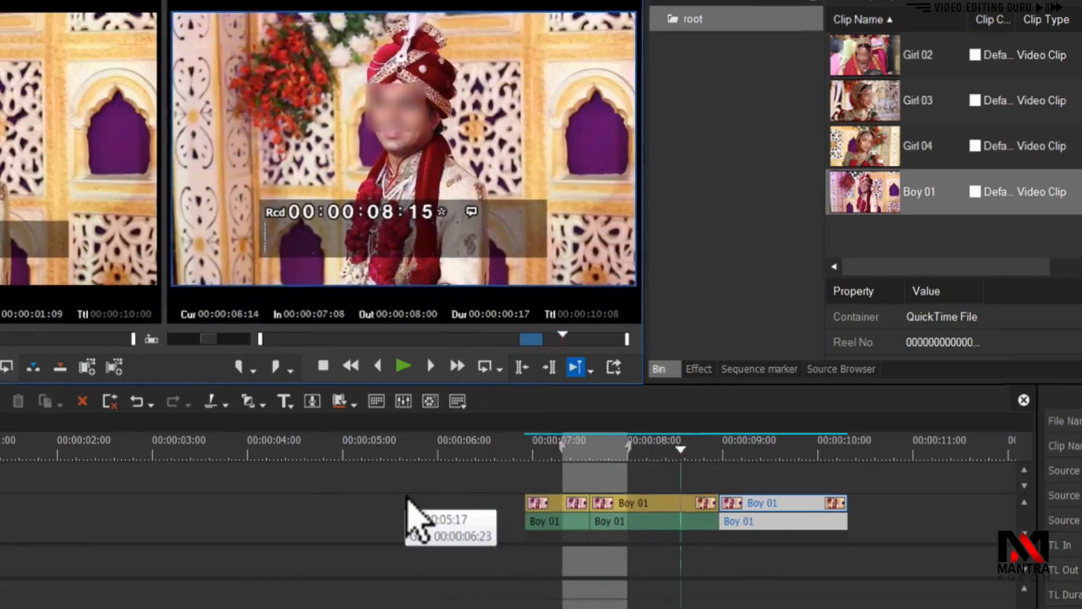
{"action": "left_click", "coordinate": [590, 371]}
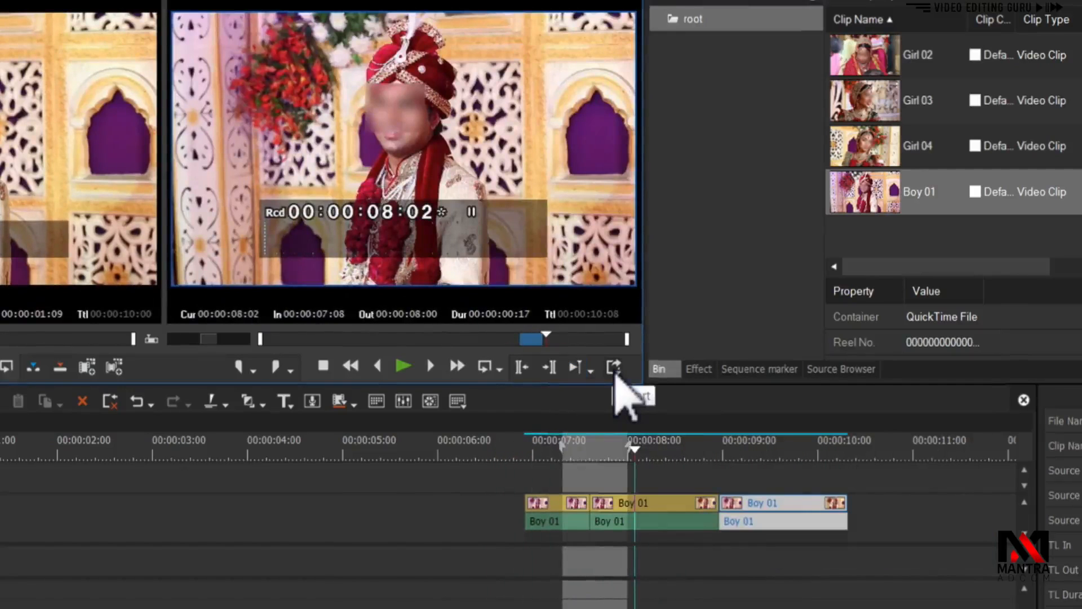
- Review the export choices available for the sequence without choosing one
{"action": "left_click", "coordinate": [614, 367]}
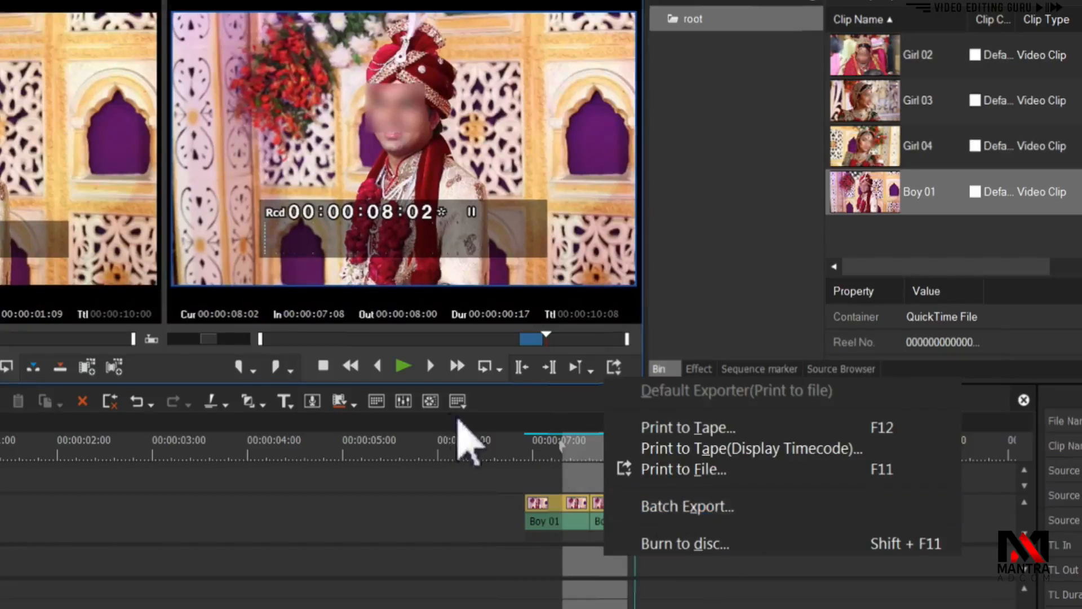
{"action": "left_click", "coordinate": [508, 399]}
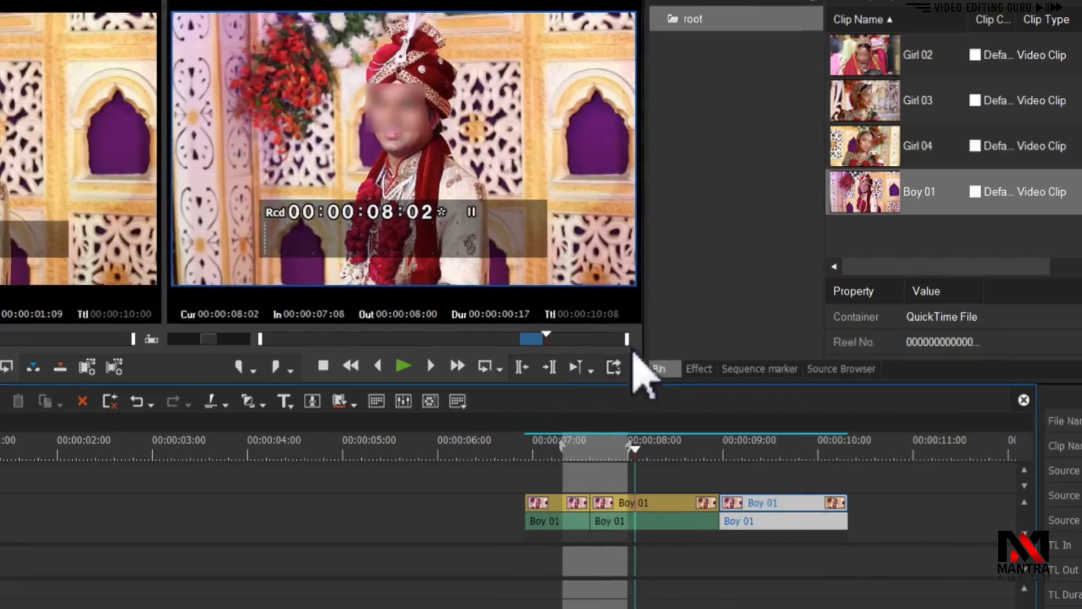